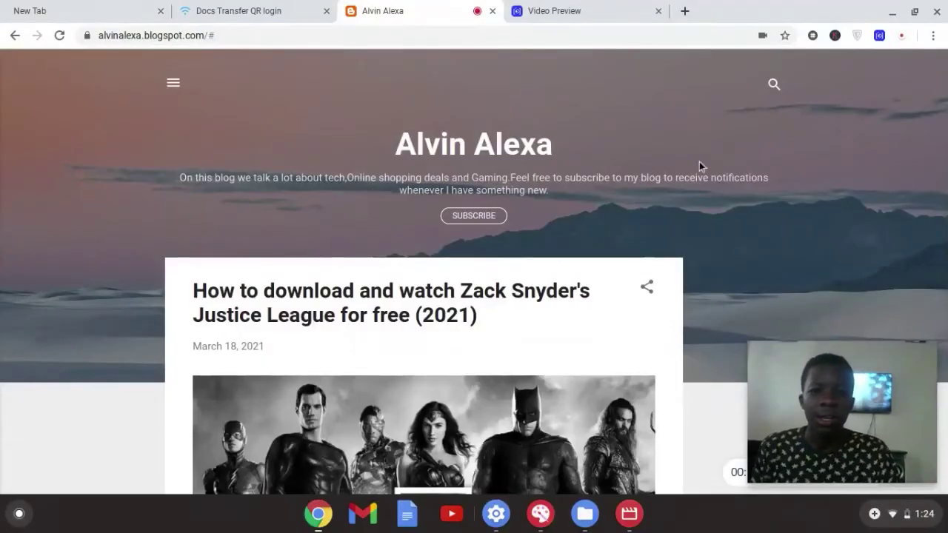
Bring the ChromeOS Files window to the front.
{"action": "scroll", "coordinate": [700, 162], "scroll_direction": "down", "scroll_amount": 5}
{"action": "scroll", "coordinate": [700, 166], "scroll_direction": "down", "scroll_amount": 3}
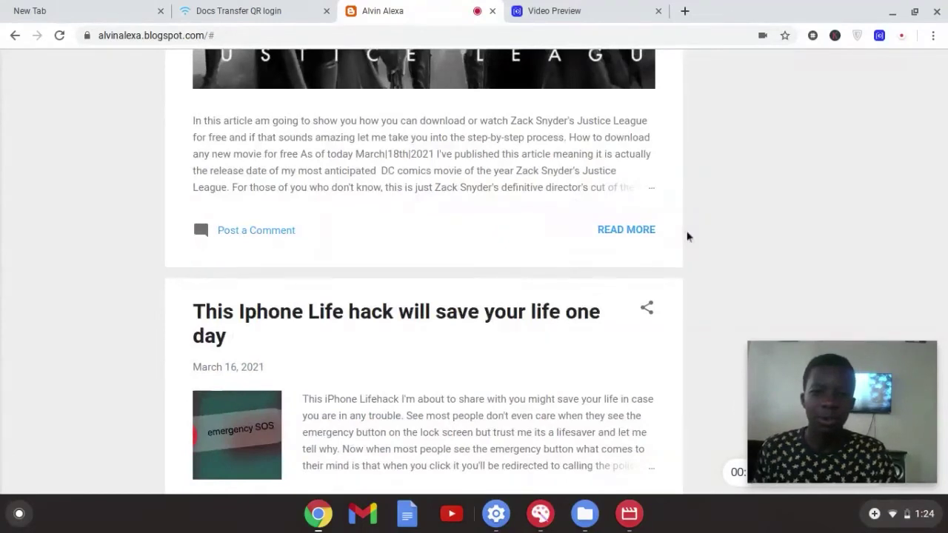
{"action": "scroll", "coordinate": [688, 236], "scroll_direction": "down", "scroll_amount": 5}
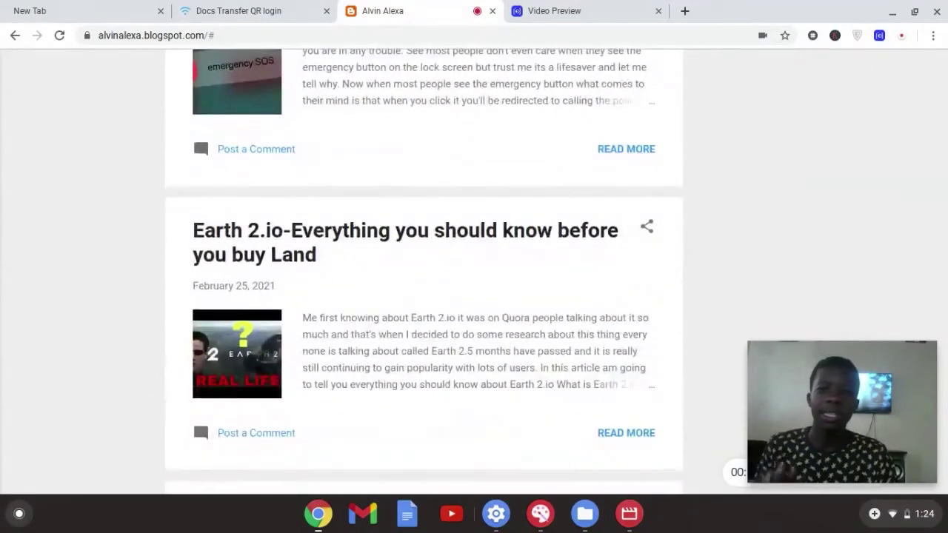
{"action": "scroll", "coordinate": [424, 270], "scroll_direction": "down", "scroll_amount": 6}
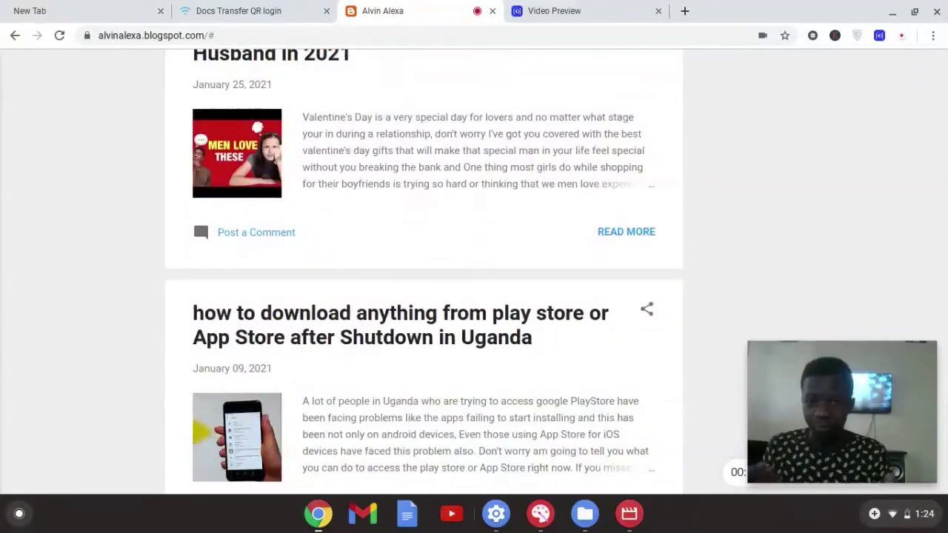
{"action": "scroll", "coordinate": [424, 271], "scroll_direction": "down", "scroll_amount": 9}
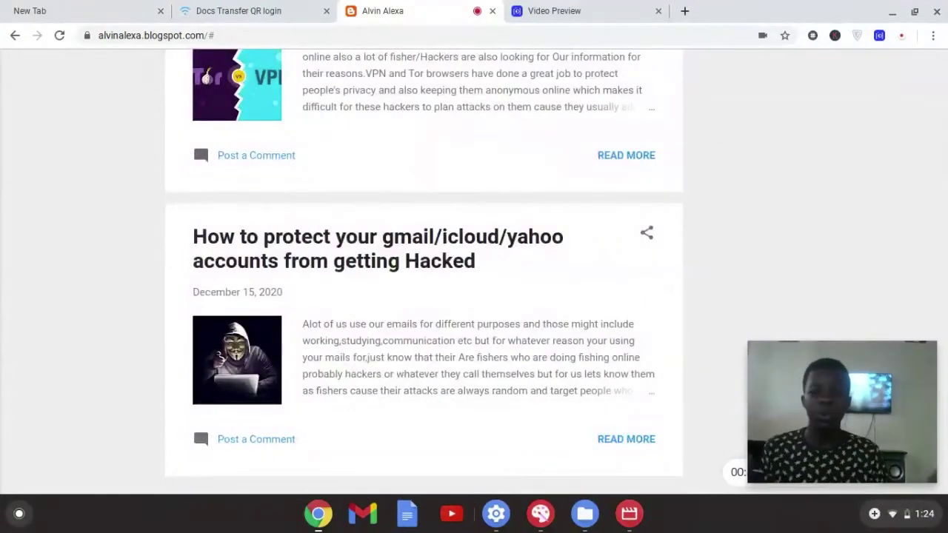
{"action": "scroll", "coordinate": [423, 270], "scroll_direction": "up", "scroll_amount": 3}
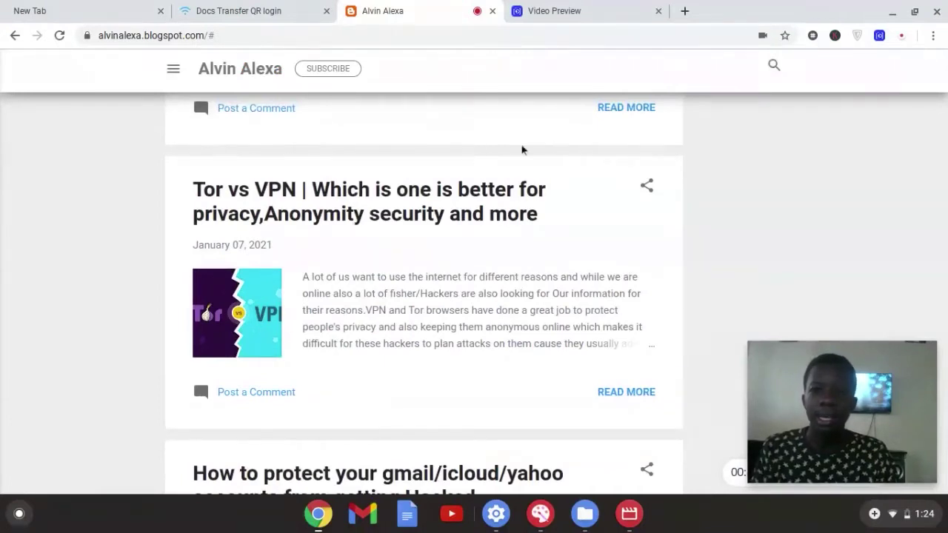
{"action": "scroll", "coordinate": [478, 155], "scroll_direction": "up", "scroll_amount": 15}
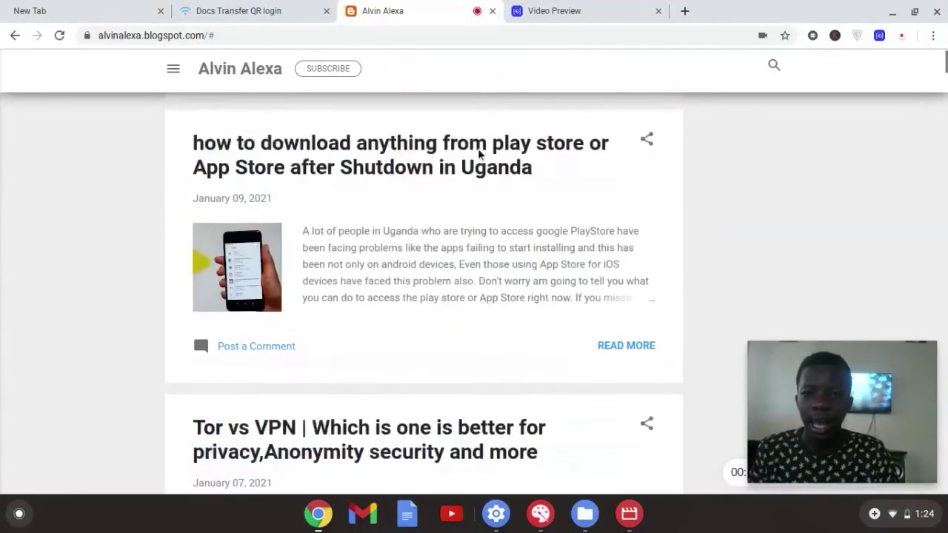
{"action": "scroll", "coordinate": [474, 272], "scroll_direction": "up", "scroll_amount": 2}
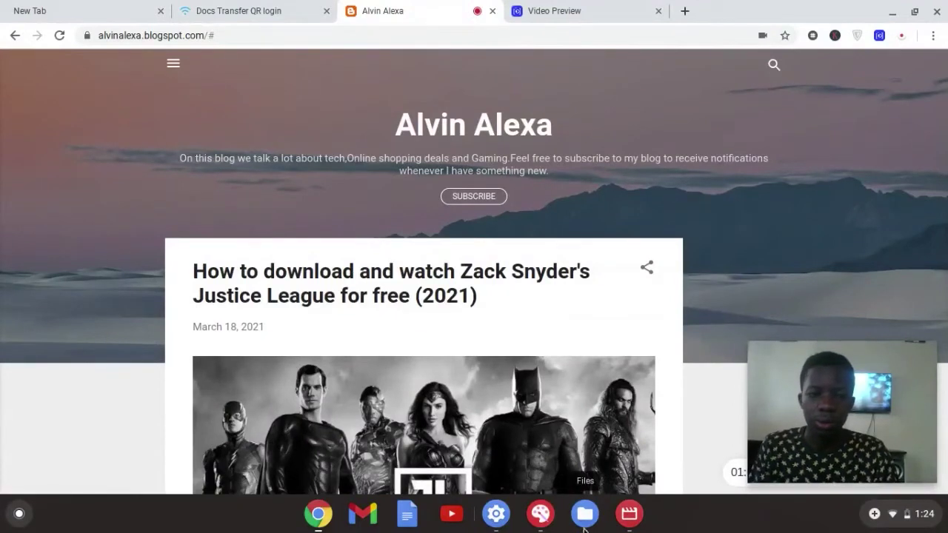
{"action": "left_click", "coordinate": [583, 527]}
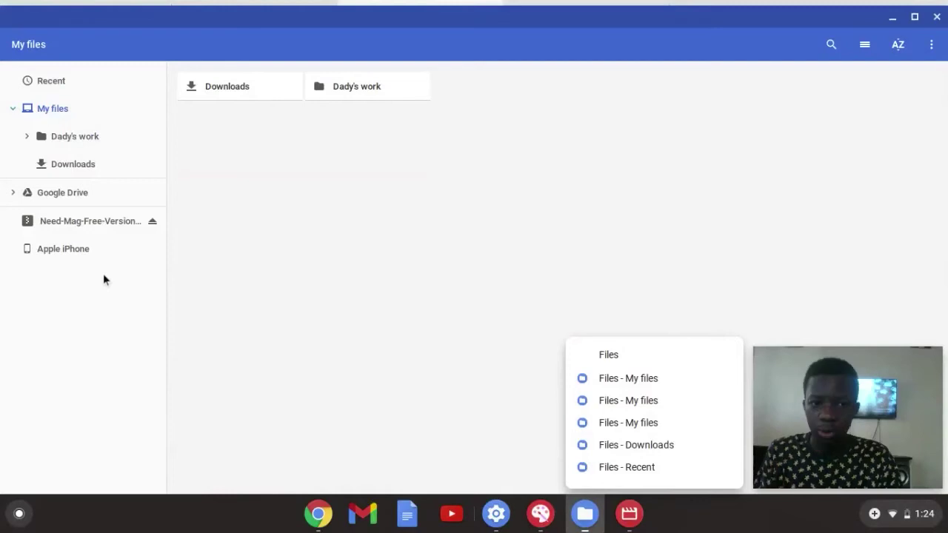
Browse the 100APPLE photo folders on the connected Apple iPhone and the iPad.
{"action": "left_click", "coordinate": [69, 251]}
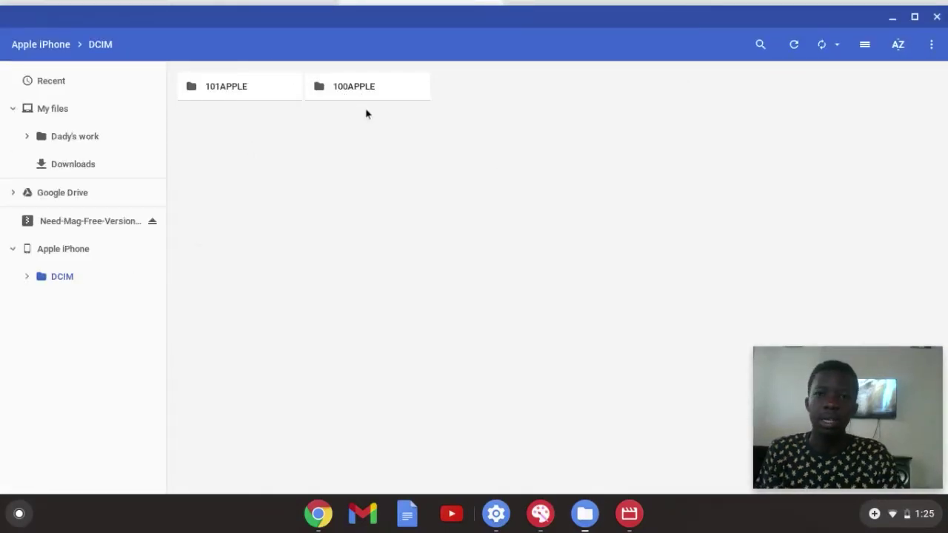
{"action": "double_click", "coordinate": [351, 94]}
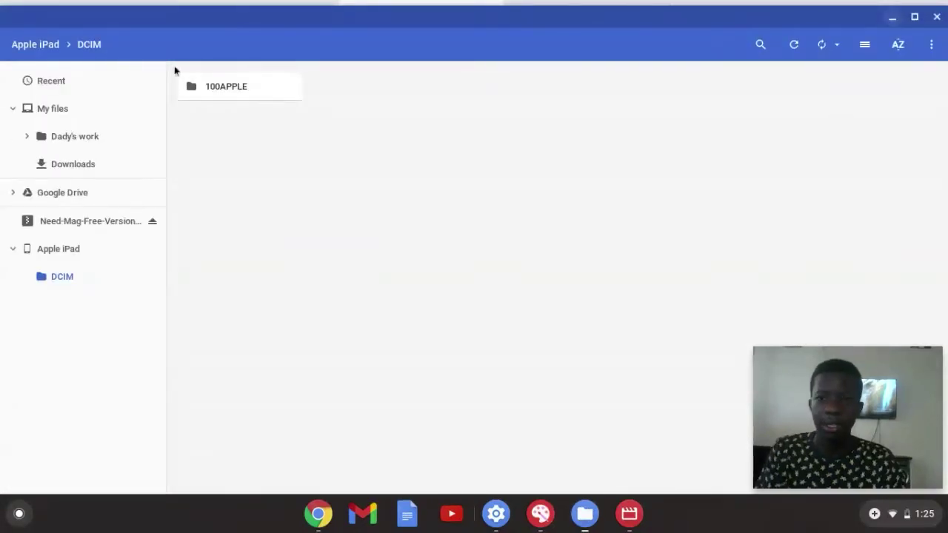
{"action": "double_click", "coordinate": [221, 98]}
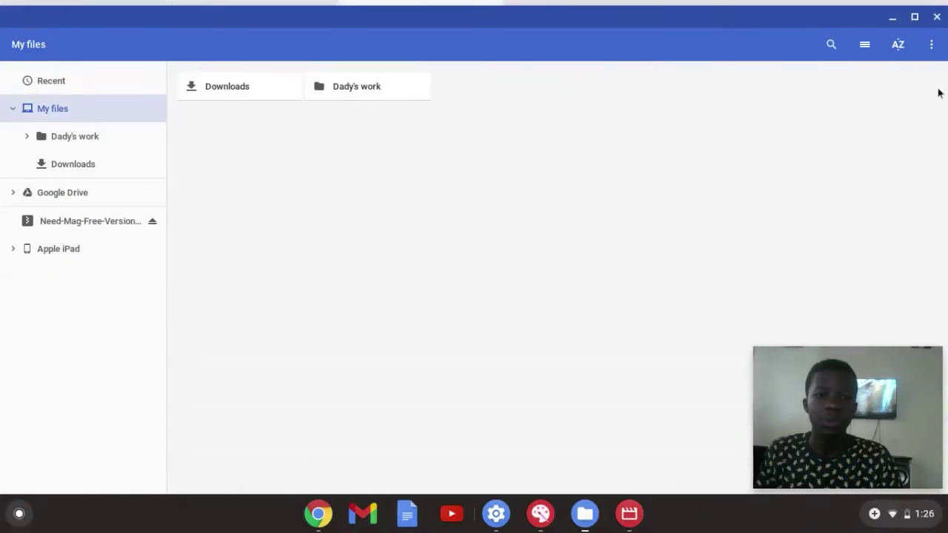
Minimize Files and swipe to the iPad's second home screen page and back.
{"action": "left_click", "coordinate": [893, 18]}
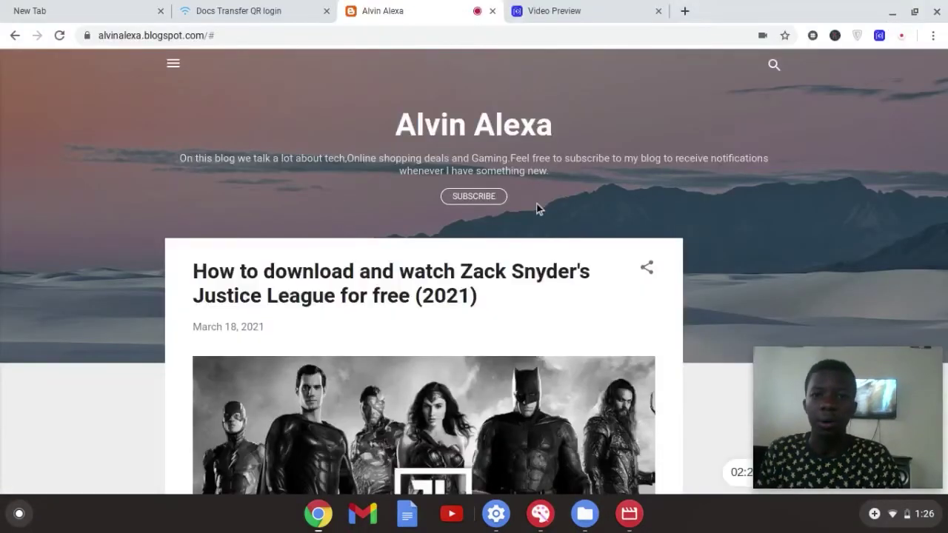
{"action": "scroll", "coordinate": [538, 209], "scroll_direction": "down", "scroll_amount": 3}
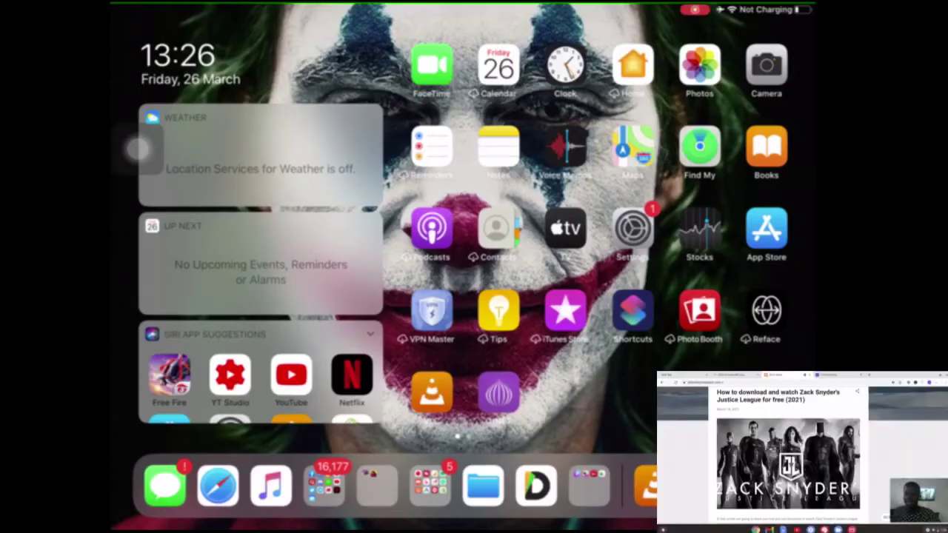
{"action": "left_click_drag", "start_coordinate": [593, 260], "coordinate": [630, 260]}
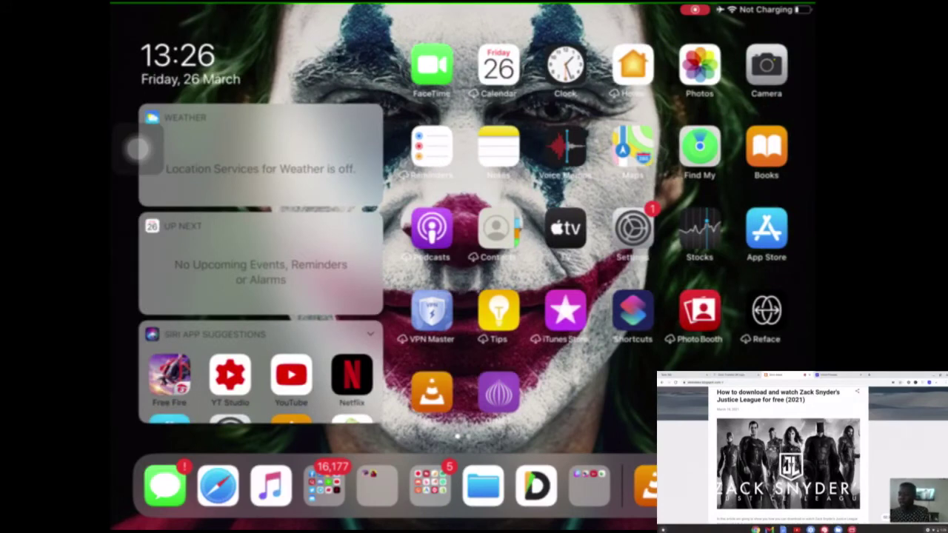
{"action": "scroll", "coordinate": [138, 149], "scroll_direction": "right", "scroll_amount": 3}
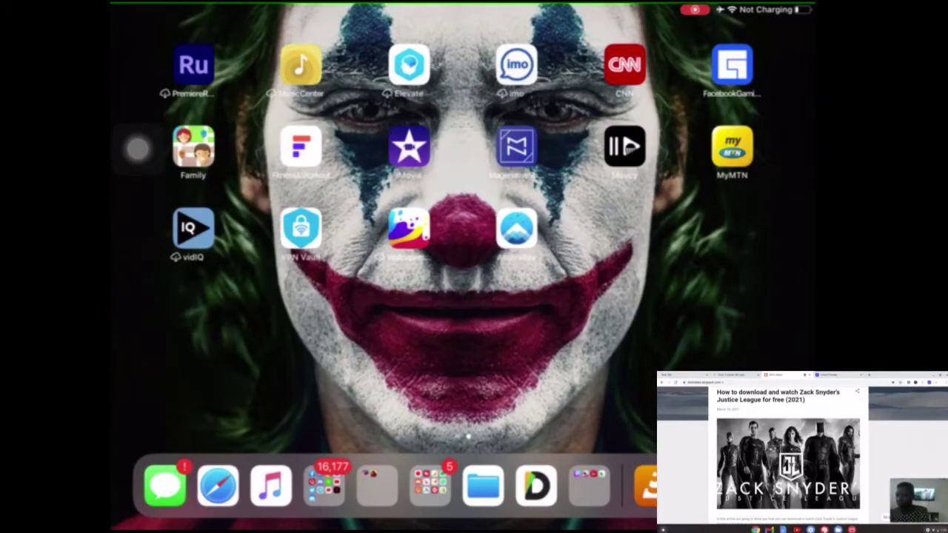
{"action": "scroll", "coordinate": [138, 148], "scroll_direction": "left", "scroll_amount": 3}
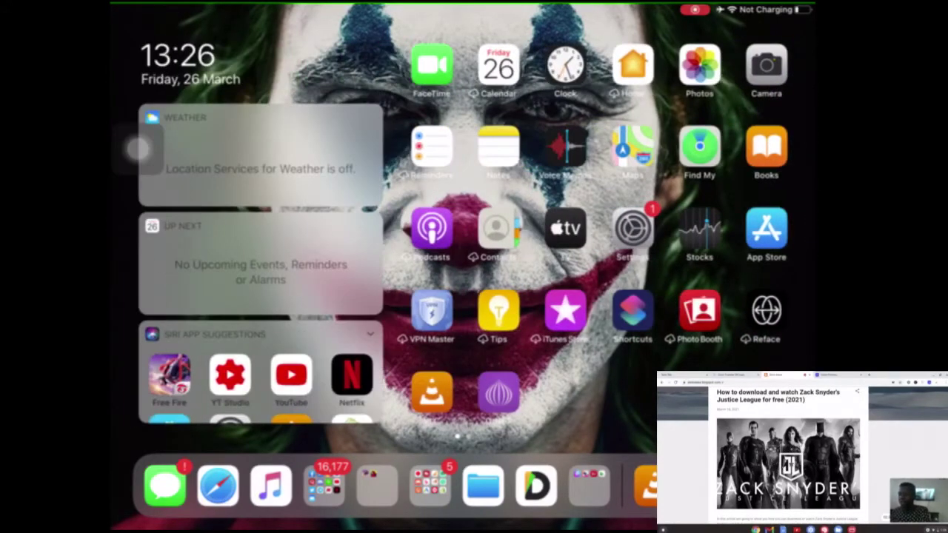
Open the App Store to the Documents: Files, PDF, Browser app page.
{"action": "left_click", "coordinate": [767, 228]}
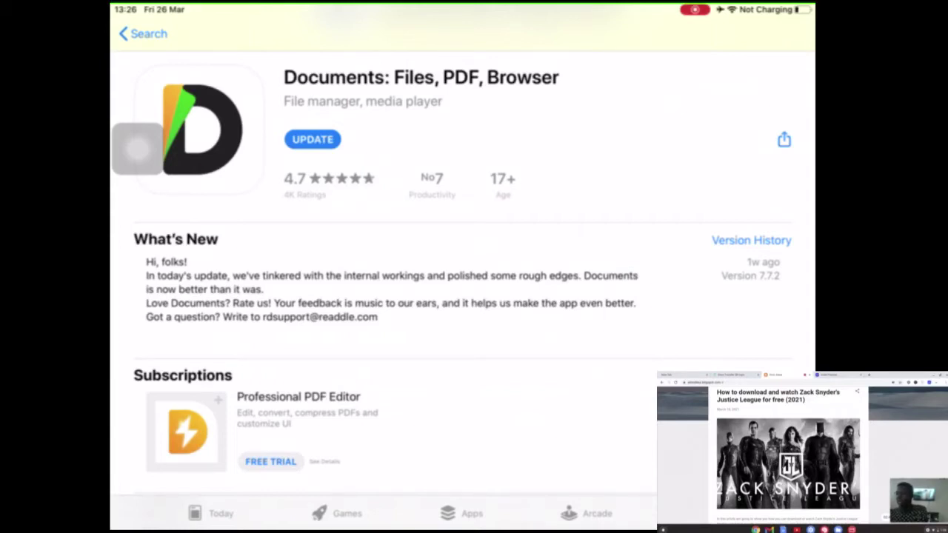
{"action": "scroll", "coordinate": [463, 259], "scroll_direction": "up", "scroll_amount": 3}
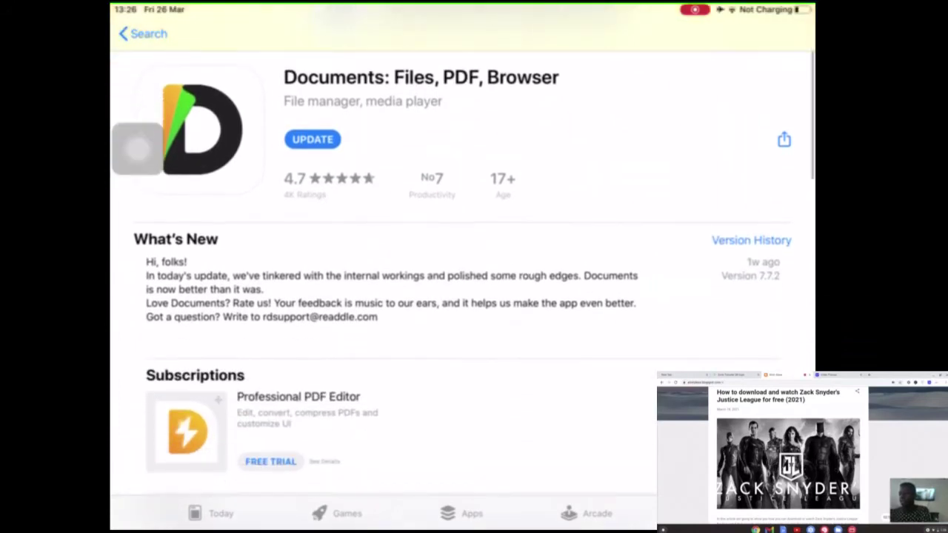
{"action": "scroll", "coordinate": [464, 296], "scroll_direction": "down", "scroll_amount": 10}
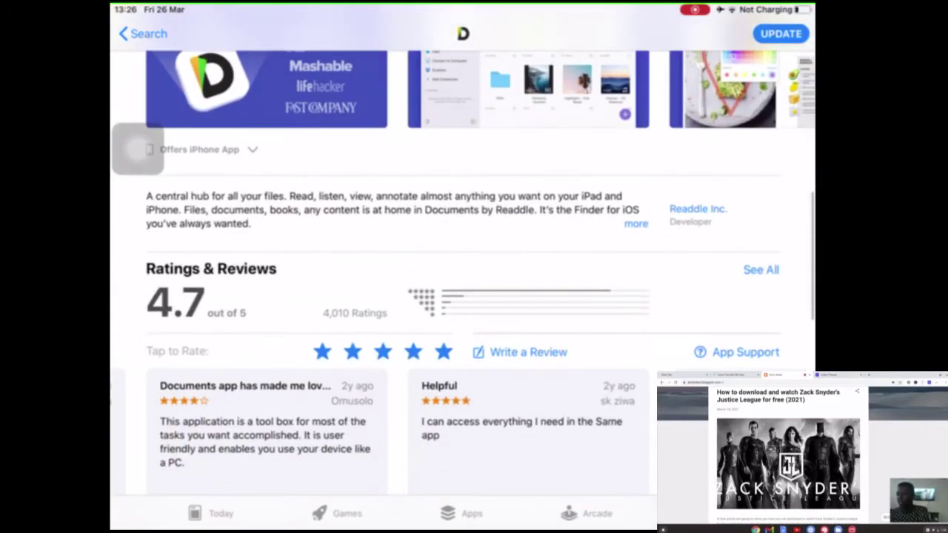
{"action": "scroll", "coordinate": [463, 297], "scroll_direction": "up", "scroll_amount": 8}
{"action": "scroll", "coordinate": [138, 148], "scroll_direction": "up", "scroll_amount": 5}
{"action": "scroll", "coordinate": [138, 148], "scroll_direction": "down", "scroll_amount": 5}
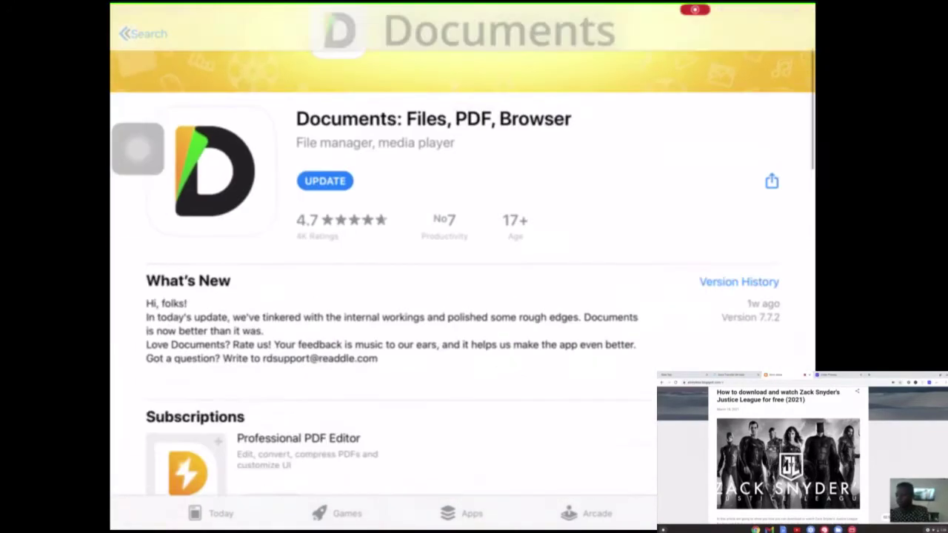
{"action": "scroll", "coordinate": [137, 148], "scroll_direction": "up", "scroll_amount": 3}
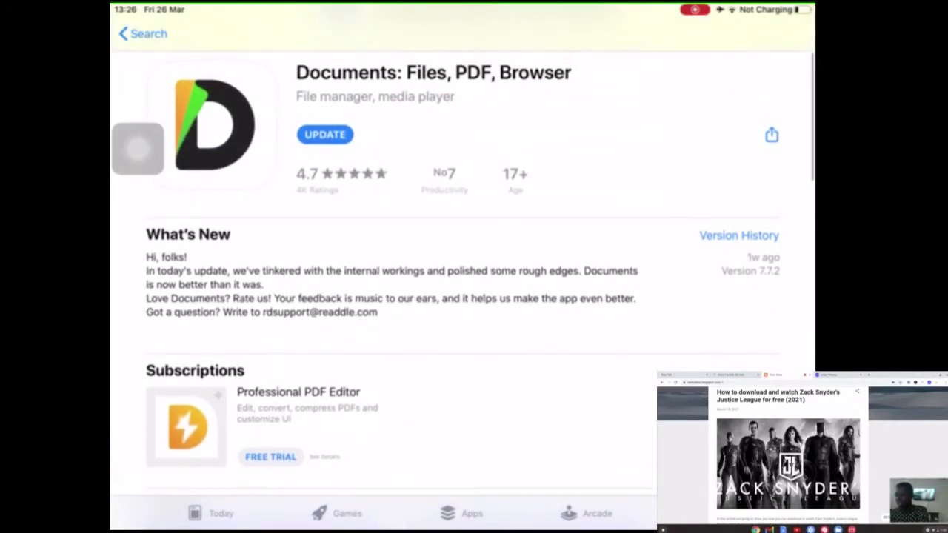
Scroll through the Documents app's details and its 4.7-star reviews.
{"action": "scroll", "coordinate": [138, 148], "scroll_direction": "down", "scroll_amount": 2}
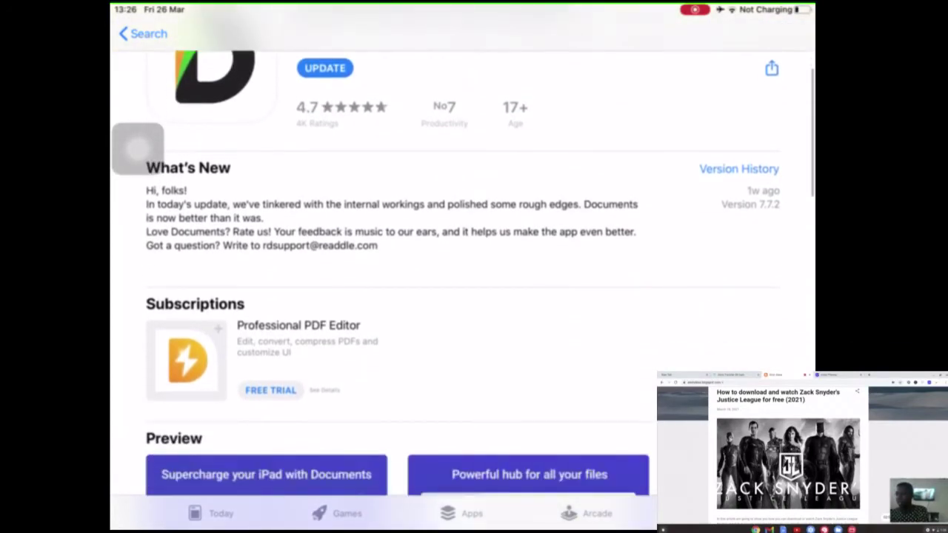
{"action": "scroll", "coordinate": [138, 148], "scroll_direction": "down", "scroll_amount": 4}
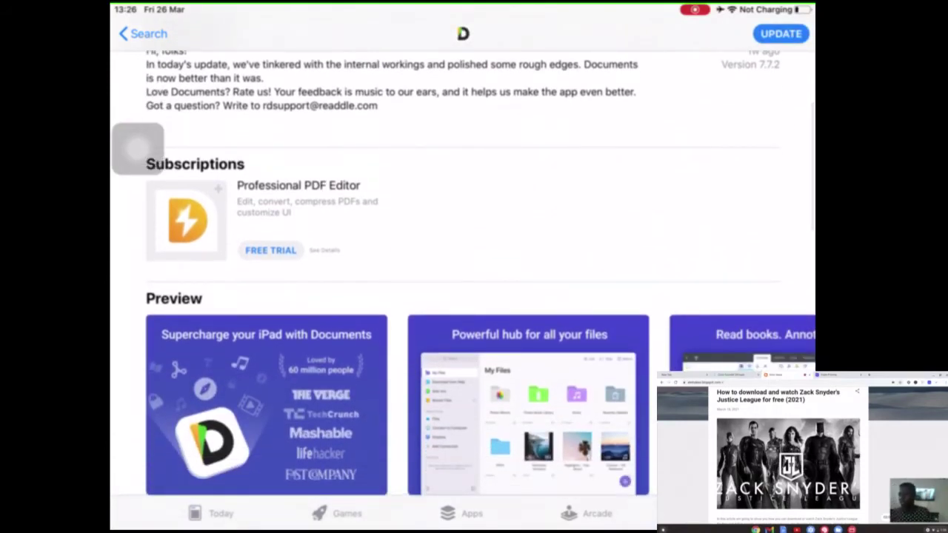
{"action": "scroll", "coordinate": [138, 148], "scroll_direction": "down", "scroll_amount": 7}
{"action": "scroll", "coordinate": [138, 148], "scroll_direction": "down", "scroll_amount": 5}
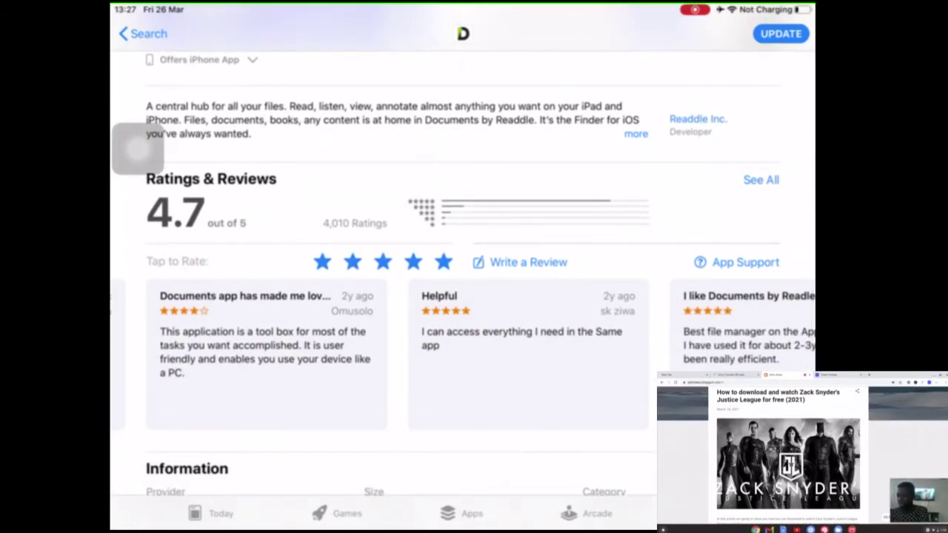
{"action": "scroll", "coordinate": [463, 355], "scroll_direction": "left", "scroll_amount": 5}
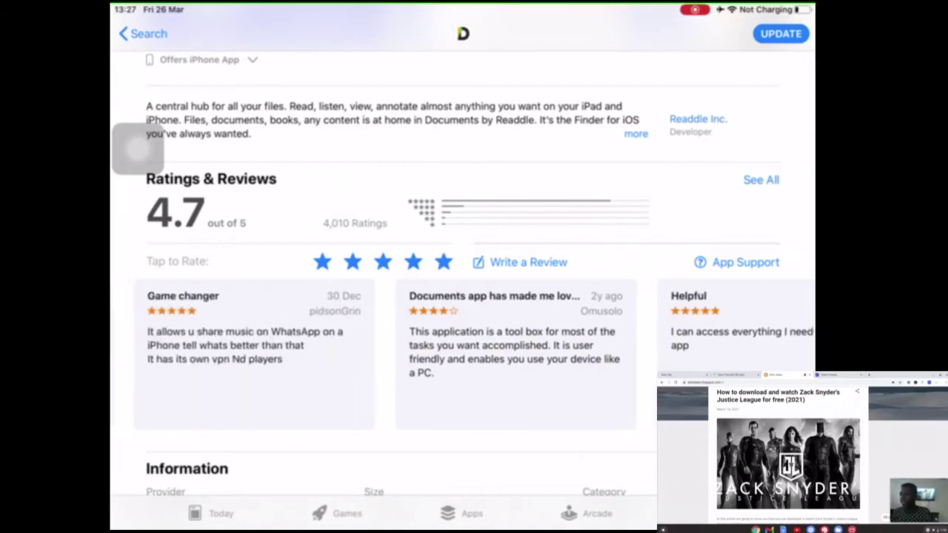
{"action": "scroll", "coordinate": [138, 148], "scroll_direction": "up", "scroll_amount": 5}
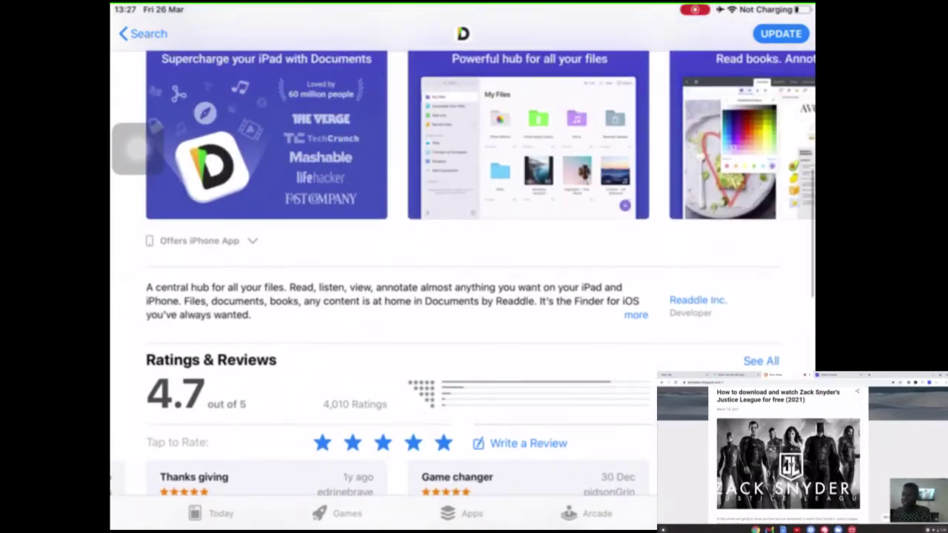
{"action": "scroll", "coordinate": [136, 148], "scroll_direction": "down", "scroll_amount": 5}
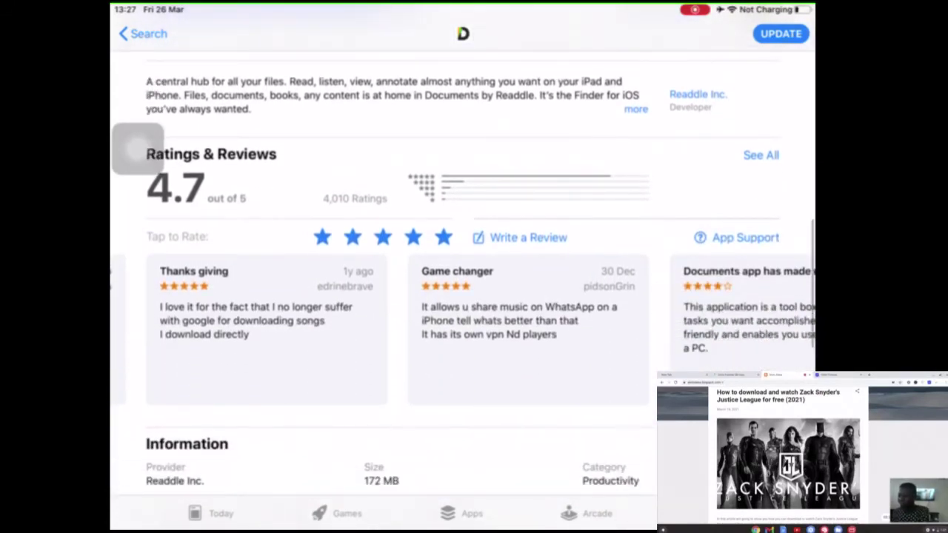
Scroll back to the top of the Documents page, where the version 7.7.2 update is shown.
{"action": "scroll", "coordinate": [138, 148], "scroll_direction": "down", "scroll_amount": 7}
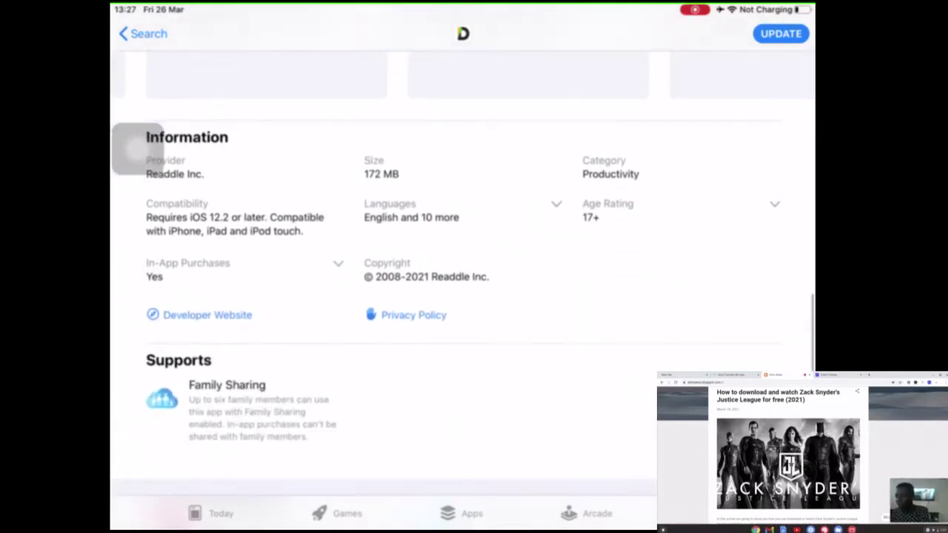
{"action": "scroll", "coordinate": [138, 148], "scroll_direction": "up", "scroll_amount": 4}
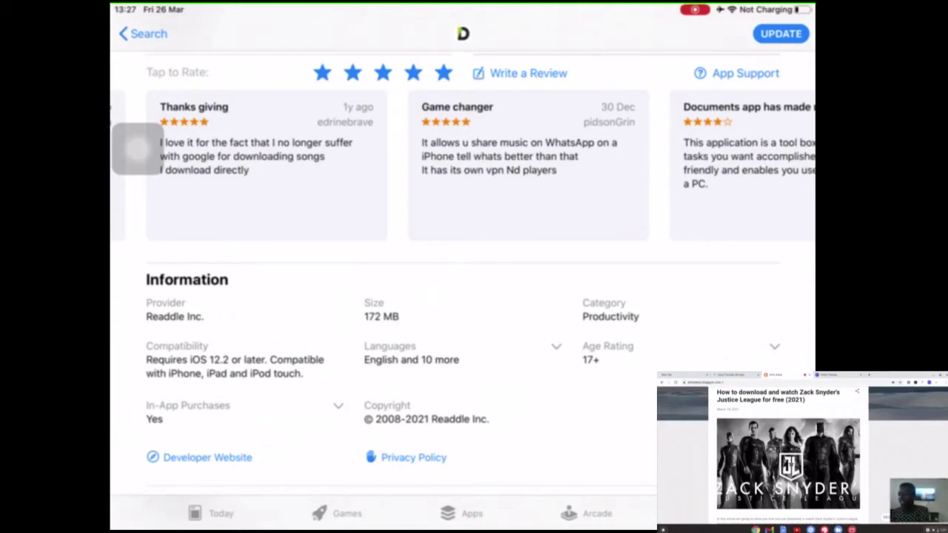
{"action": "scroll", "coordinate": [463, 284], "scroll_direction": "down", "scroll_amount": 1}
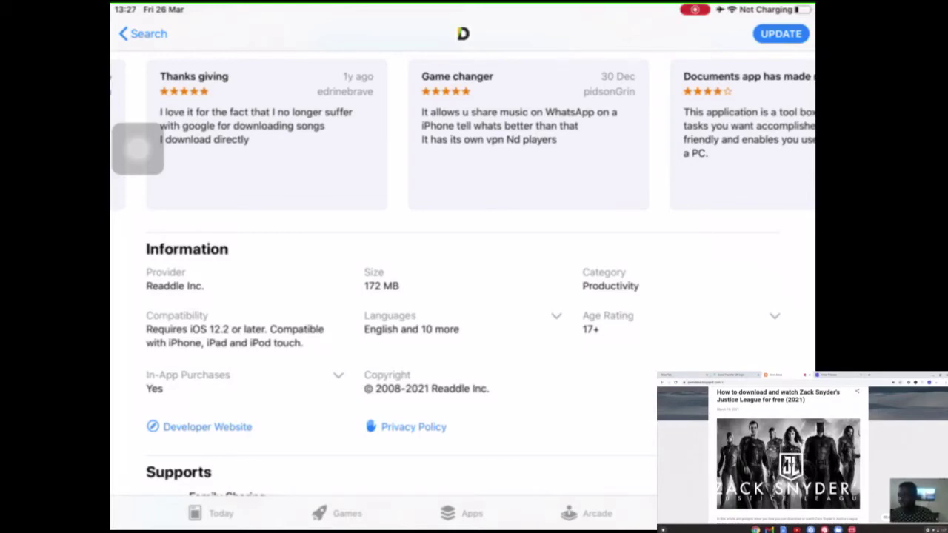
{"action": "scroll", "coordinate": [464, 296], "scroll_direction": "down", "scroll_amount": 3}
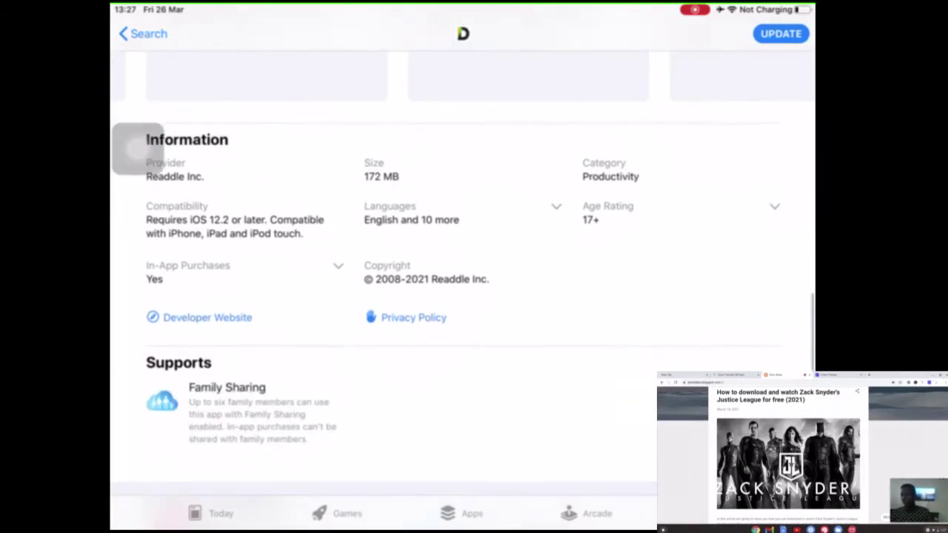
{"action": "scroll", "coordinate": [463, 297], "scroll_direction": "up", "scroll_amount": 3}
{"action": "scroll", "coordinate": [463, 296], "scroll_direction": "up", "scroll_amount": 10}
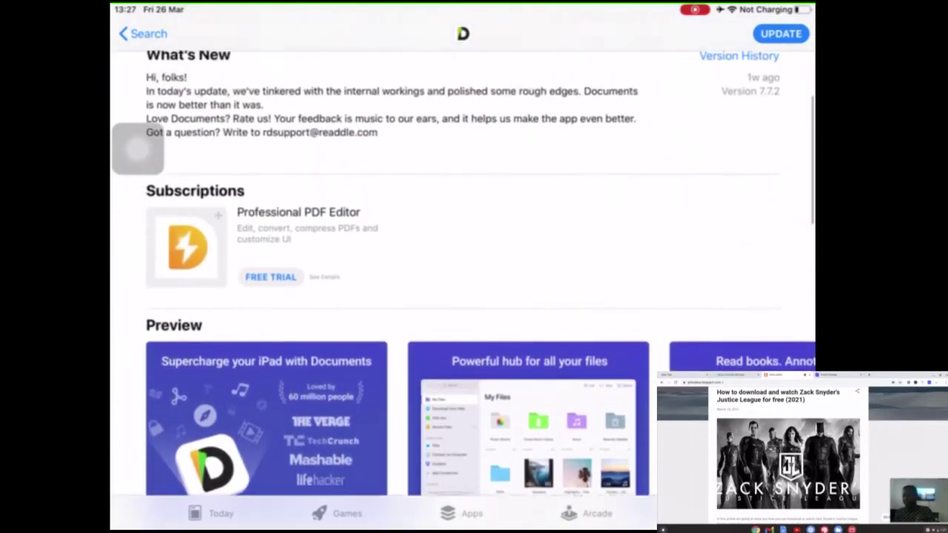
{"action": "scroll", "coordinate": [463, 296], "scroll_direction": "up", "scroll_amount": 5}
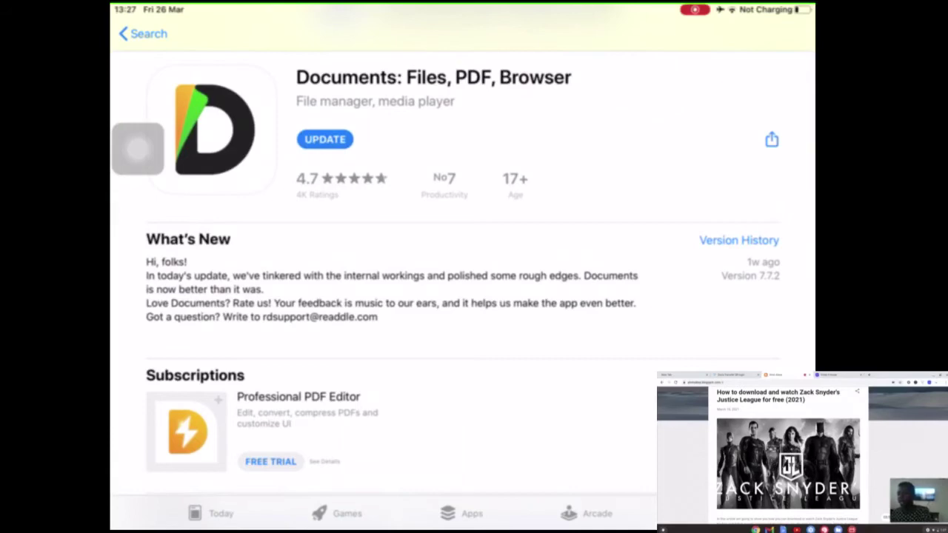
Go home, launch Documents, and open Computer under Connections to get the sign-in code.
{"action": "key", "text": "super+h"}
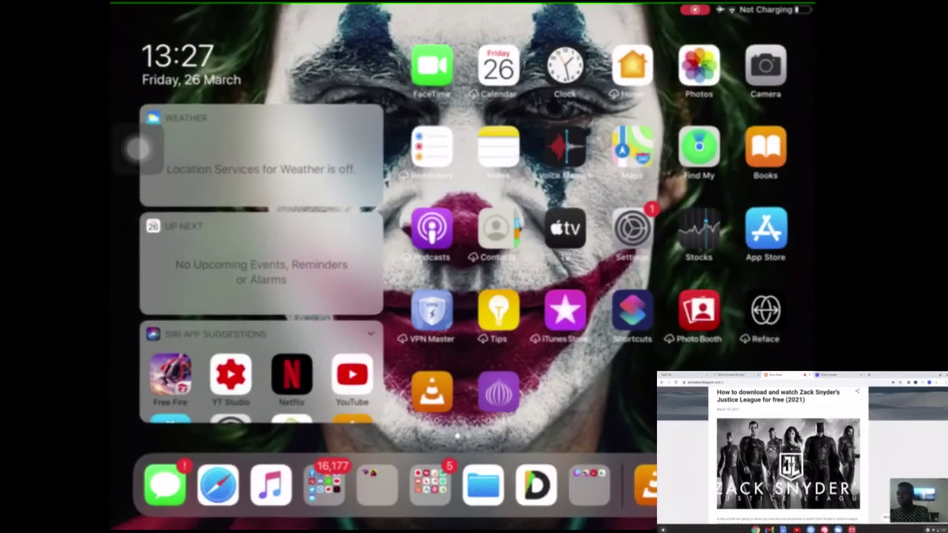
{"action": "scroll", "coordinate": [135, 148], "scroll_direction": "right", "scroll_amount": 3}
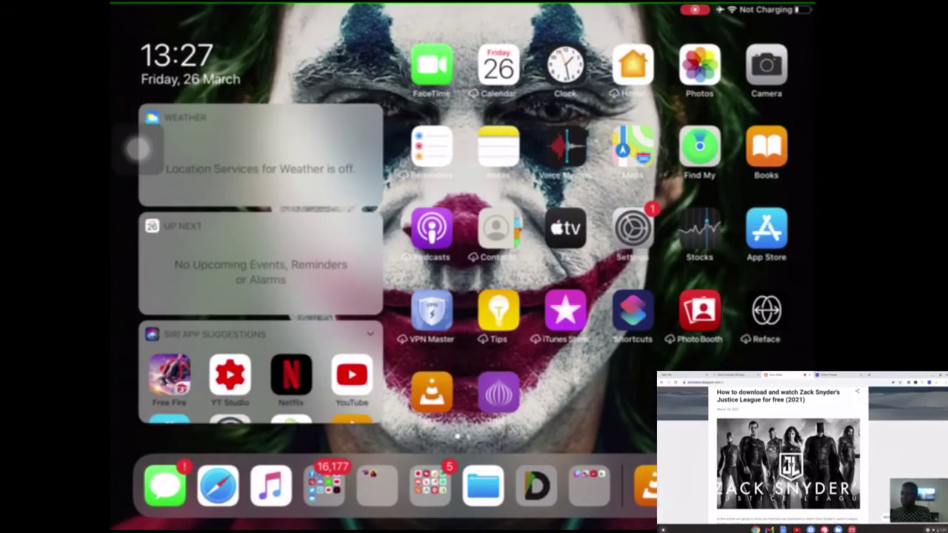
{"action": "key", "text": "super+Tab"}
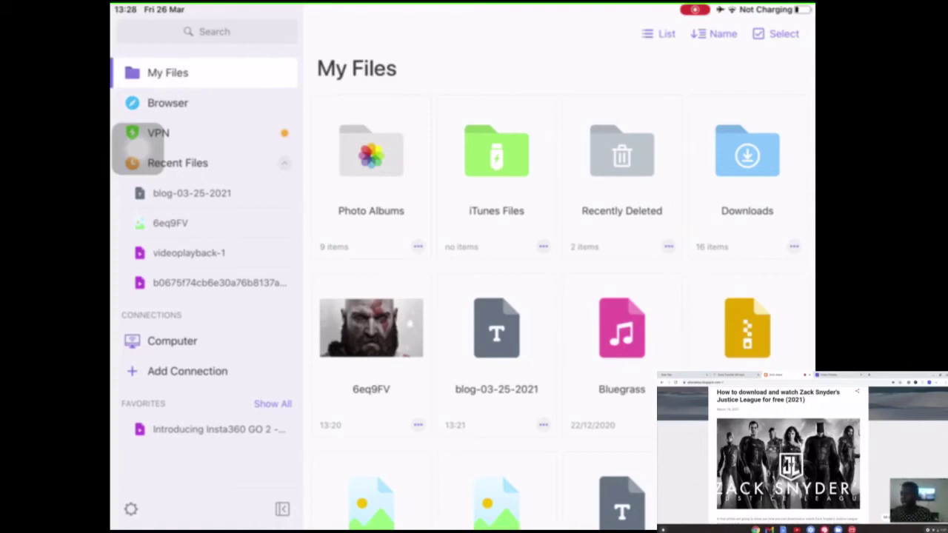
{"action": "left_click", "coordinate": [172, 340]}
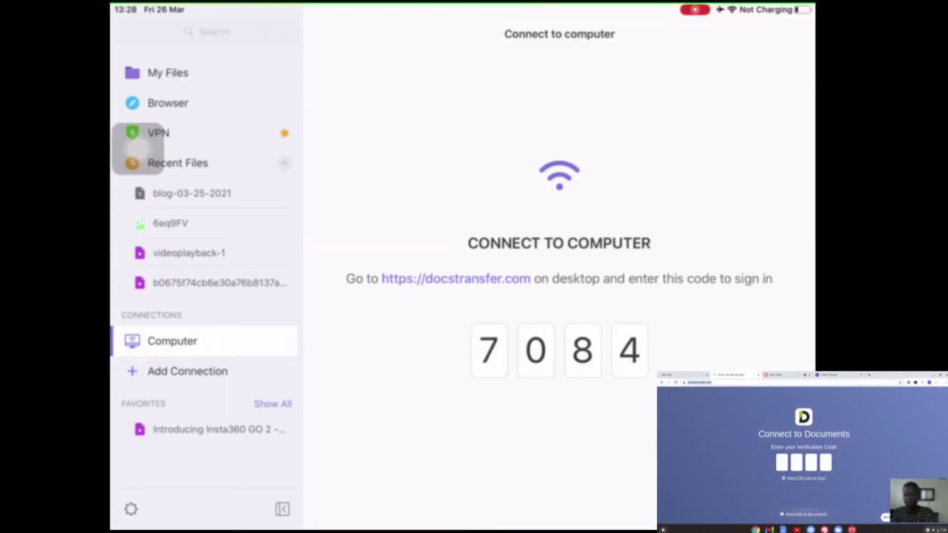
Load docstransfer.com in Chrome and enter the four-digit code shown on the iPad.
{"action": "left_click", "coordinate": [696, 382]}
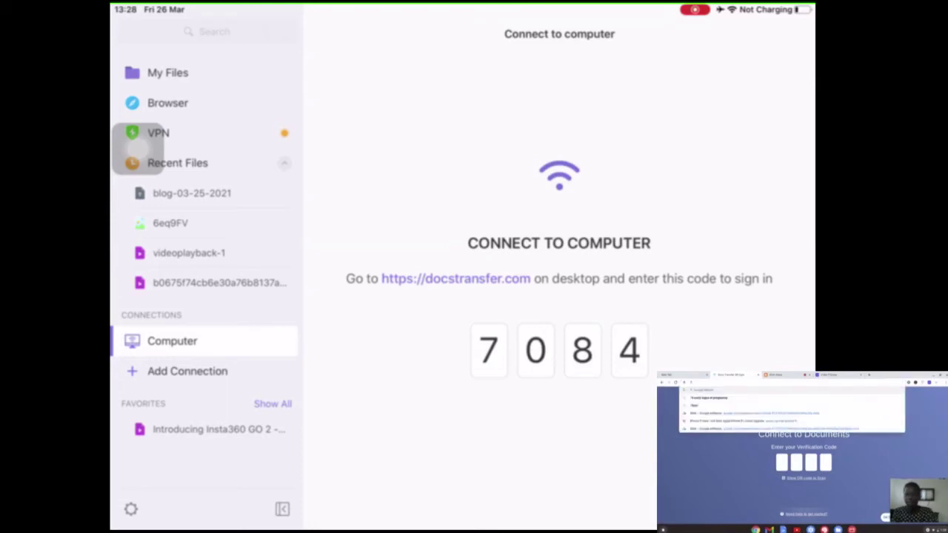
{"action": "type", "text": "do"}
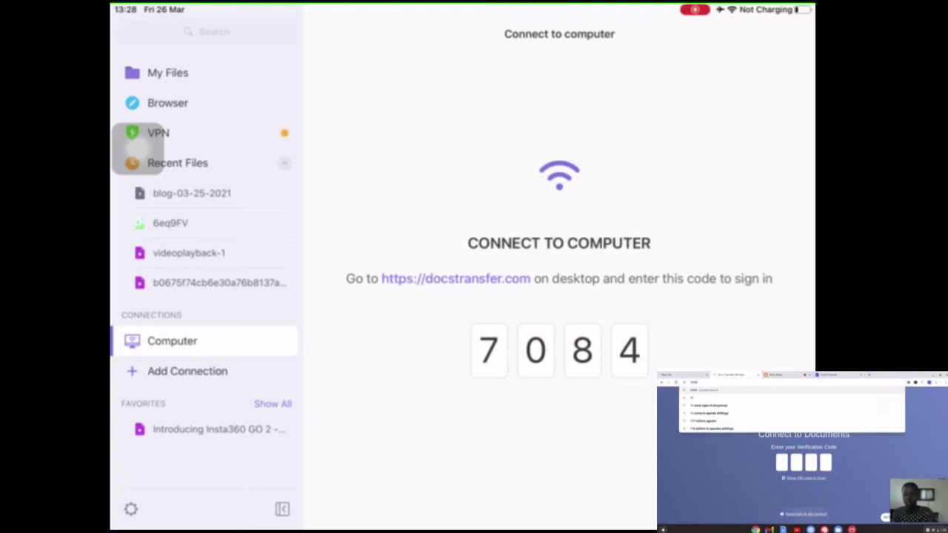
{"action": "type", "text": "c"}
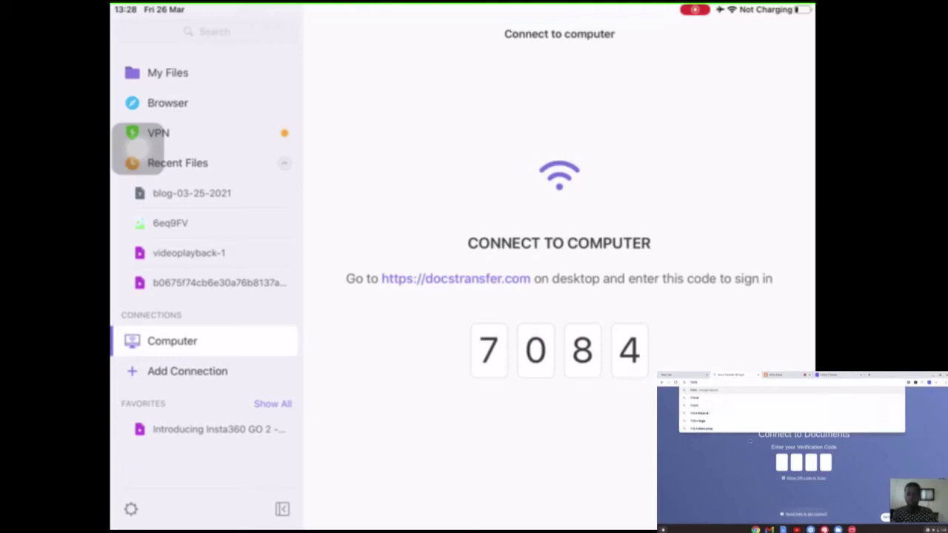
{"action": "key", "text": "Return"}
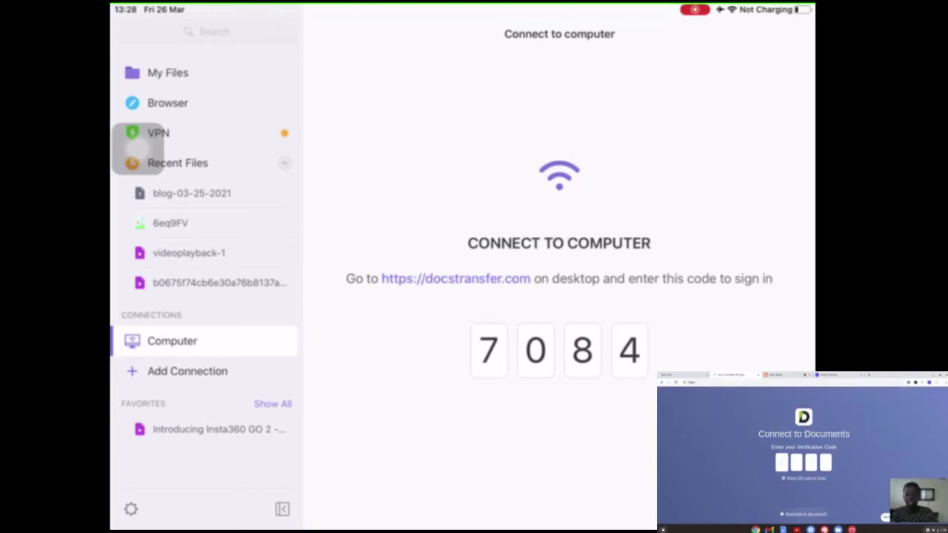
{"action": "type", "text": "7084"}
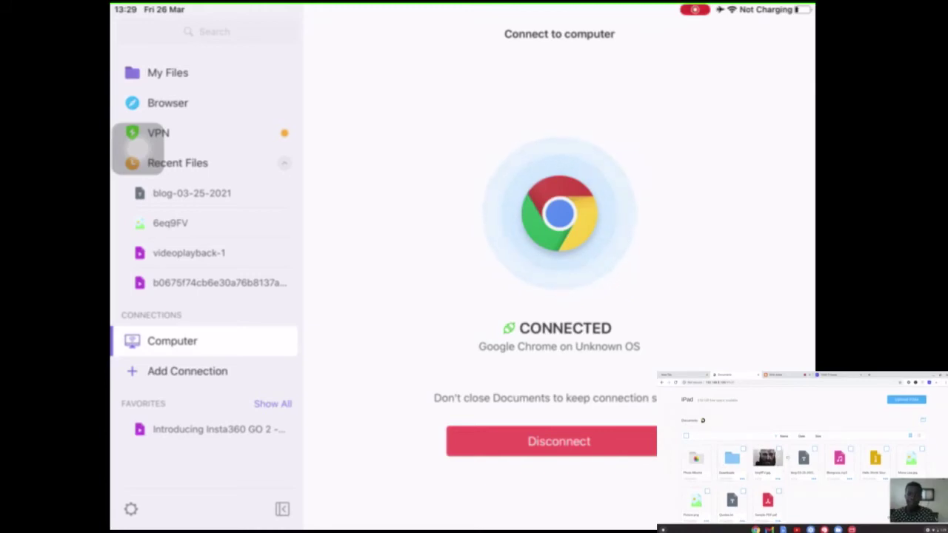
{"action": "scroll", "coordinate": [805, 454], "scroll_direction": "down", "scroll_amount": 2}
{"action": "scroll", "coordinate": [805, 455], "scroll_direction": "up", "scroll_amount": 2}
{"action": "scroll", "coordinate": [805, 454], "scroll_direction": "down", "scroll_amount": 1}
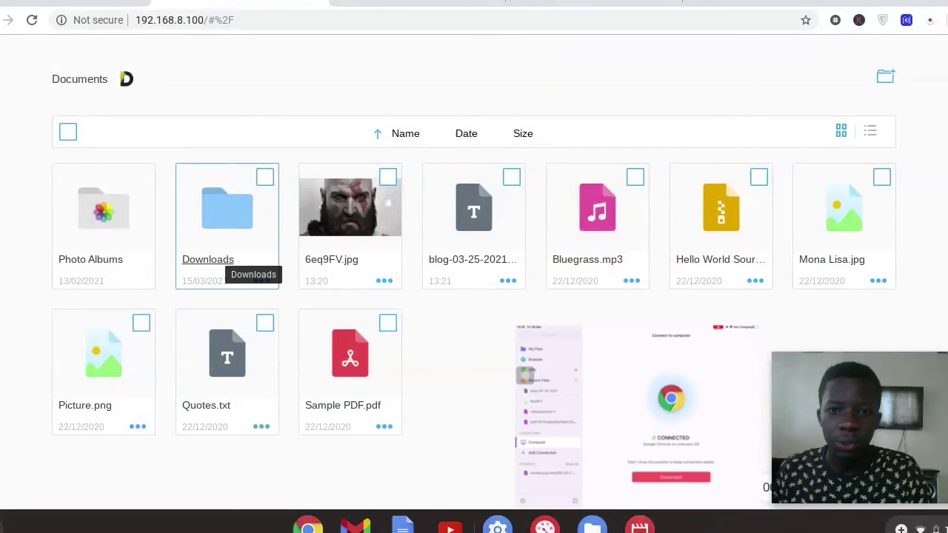
Download 6eq9FV.jpg and Sample PDF.pdf, then show them in the Chromebook's Downloads folder.
{"action": "left_click", "coordinate": [387, 178]}
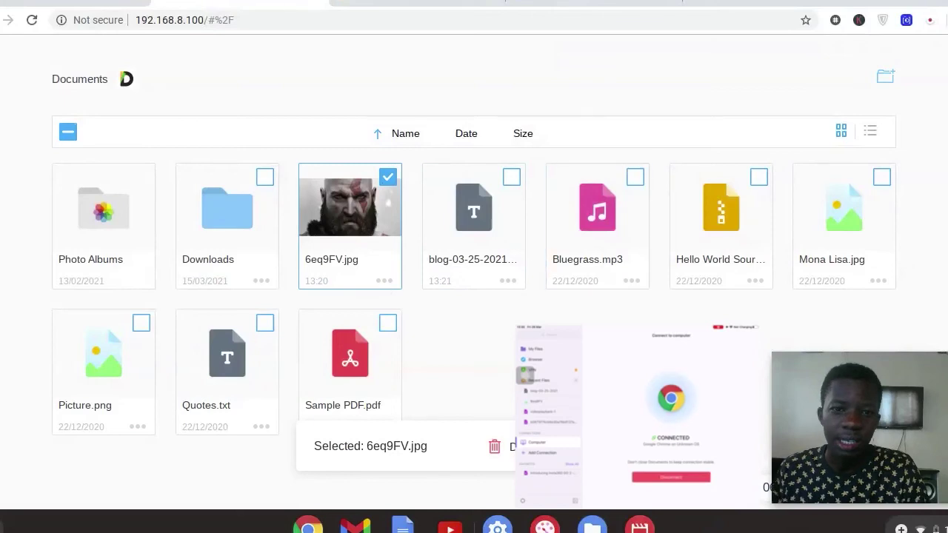
{"action": "key", "text": "Escape"}
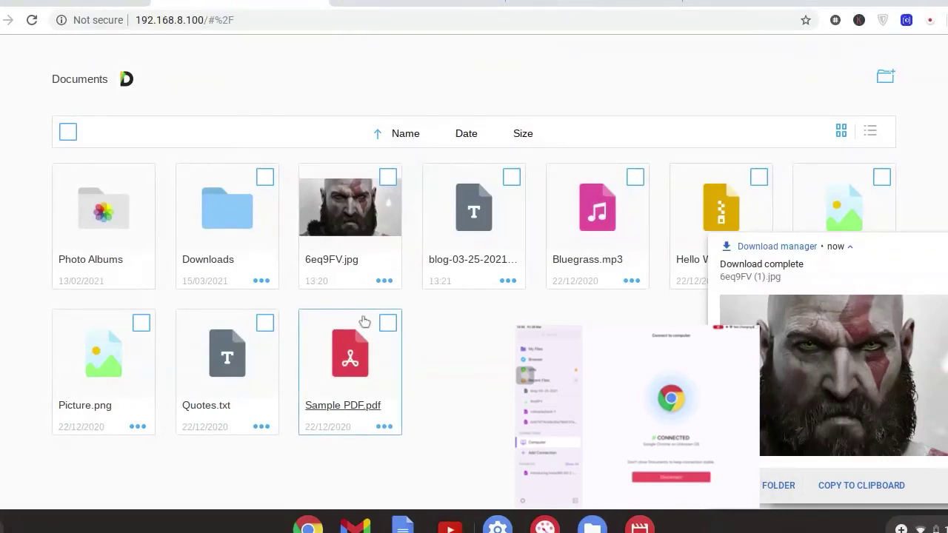
{"action": "left_click", "coordinate": [388, 324]}
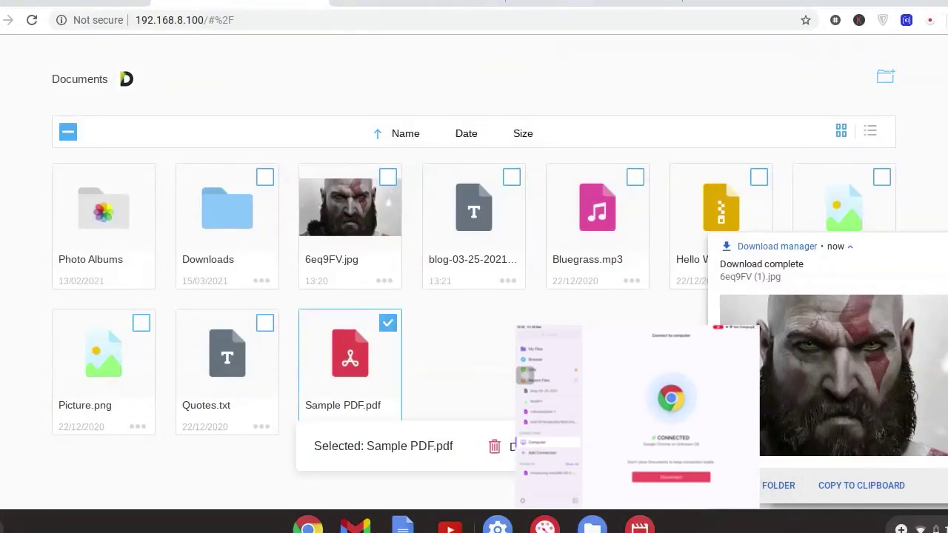
{"action": "left_click", "coordinate": [513, 446]}
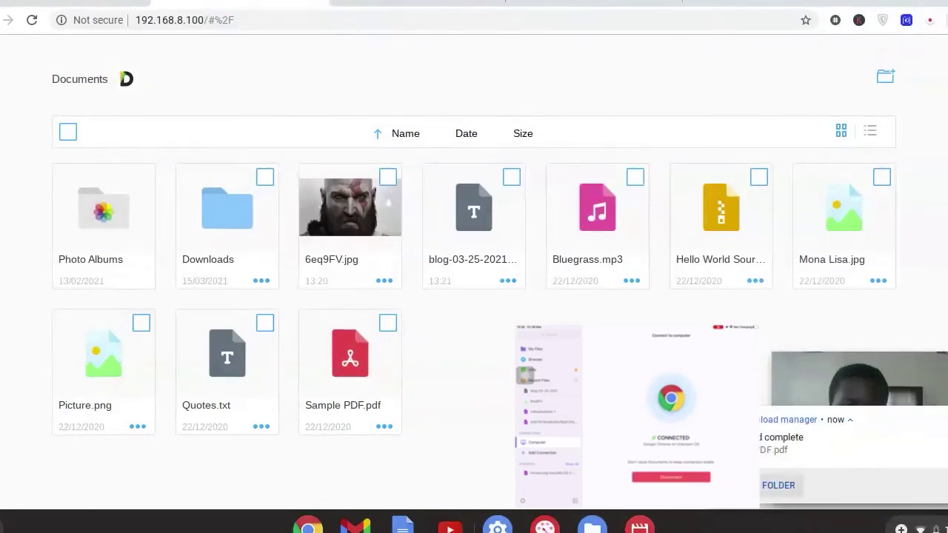
{"action": "left_click", "coordinate": [779, 485]}
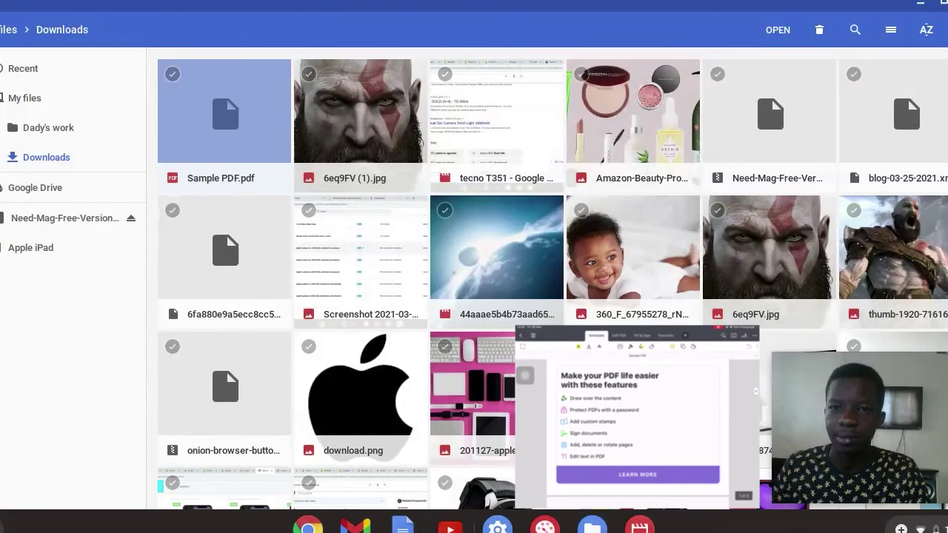
Open Sample PDF.pdf in Chrome's PDF viewer, scroll it, then return to the transfer tab.
{"action": "double_click", "coordinate": [204, 128]}
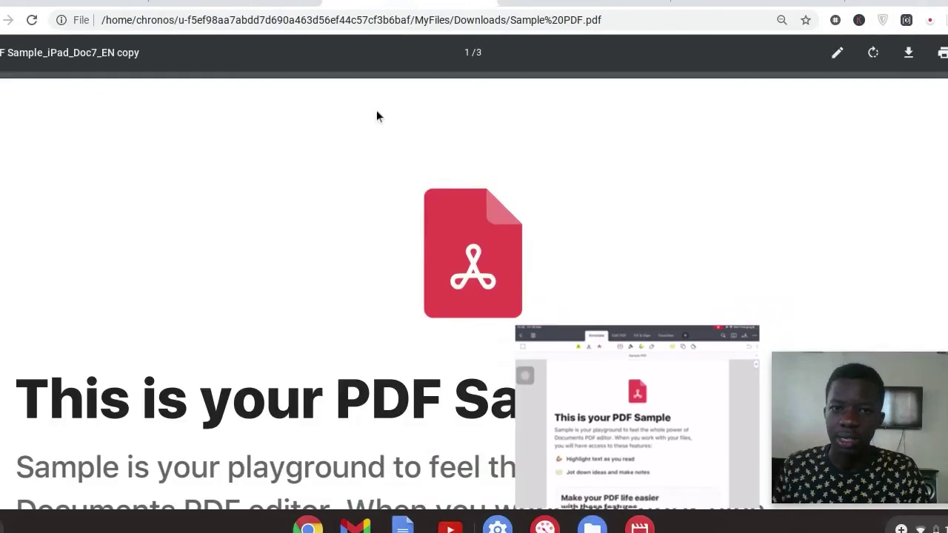
{"action": "scroll", "coordinate": [376, 115], "scroll_direction": "down", "scroll_amount": 3}
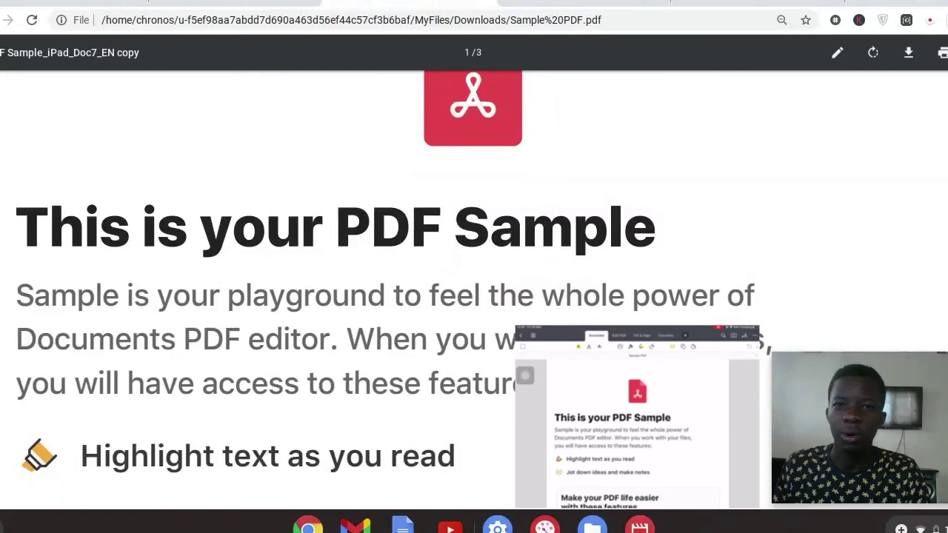
{"action": "key", "text": "ctrl+shift+Tab"}
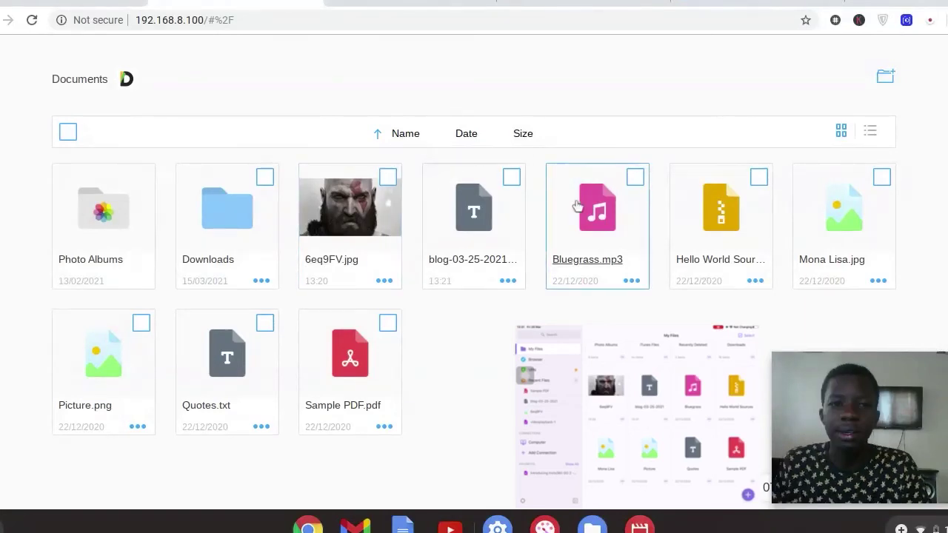
Upload thumb-1920-716163.png from the Chromebook's Downloads folder to the iPad's Documents.
{"action": "scroll", "coordinate": [577, 206], "scroll_direction": "up", "scroll_amount": 1}
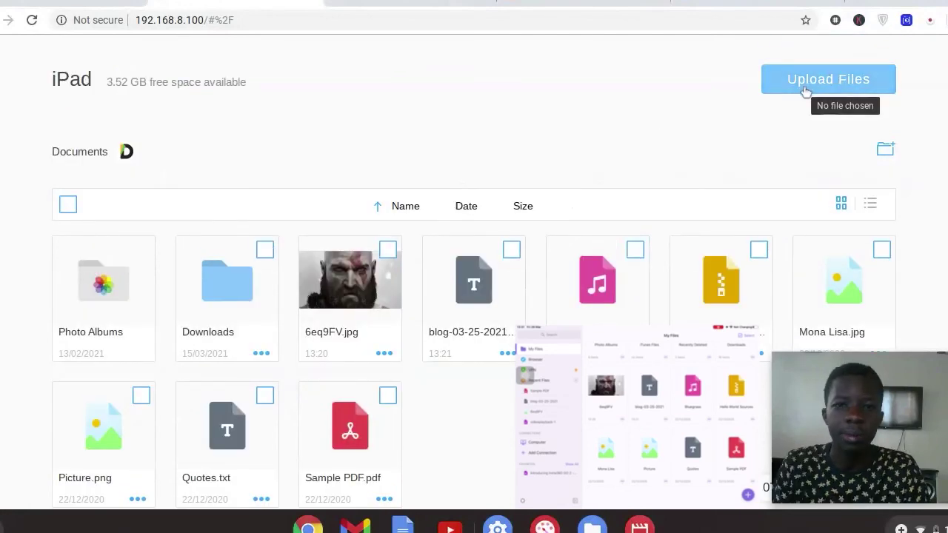
{"action": "left_click", "coordinate": [806, 92]}
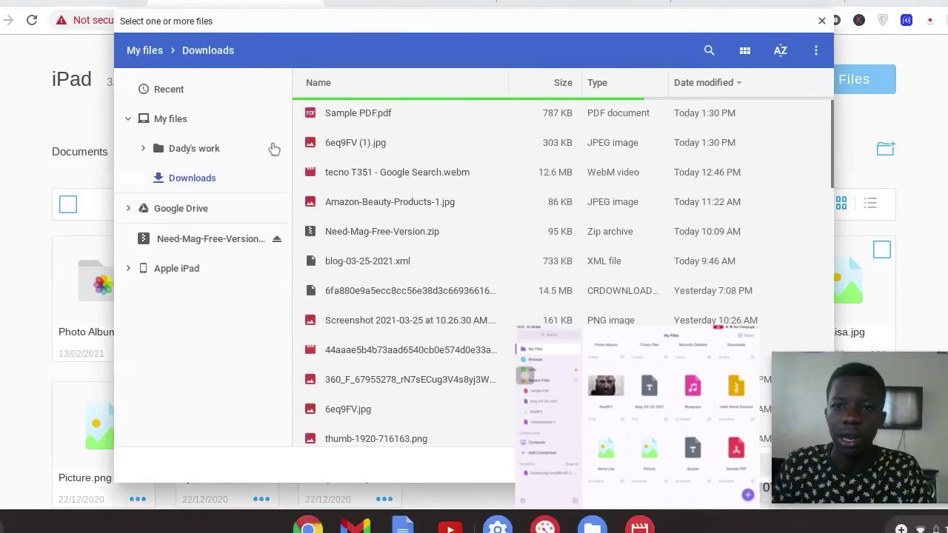
{"action": "scroll", "coordinate": [390, 237], "scroll_direction": "down", "scroll_amount": 2}
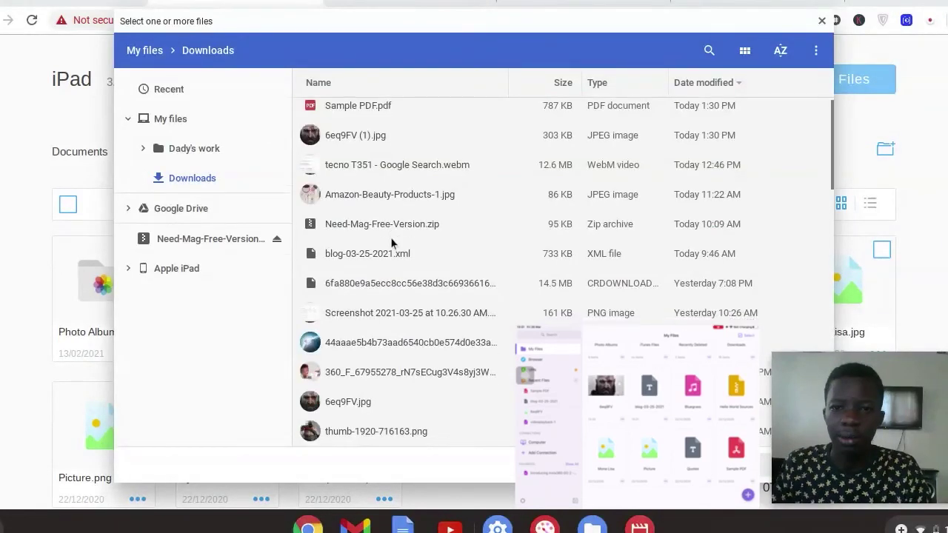
{"action": "scroll", "coordinate": [392, 239], "scroll_direction": "down", "scroll_amount": 2}
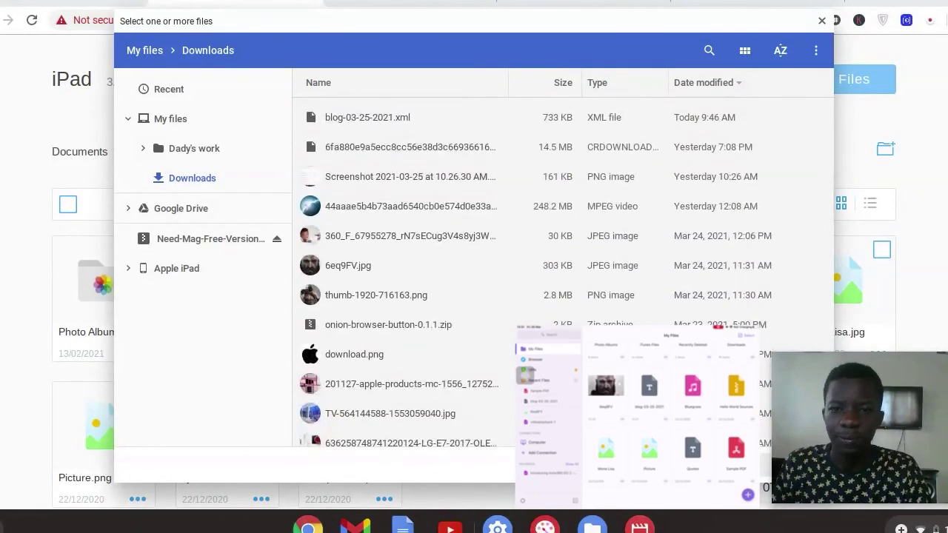
{"action": "scroll", "coordinate": [391, 239], "scroll_direction": "down", "scroll_amount": 3}
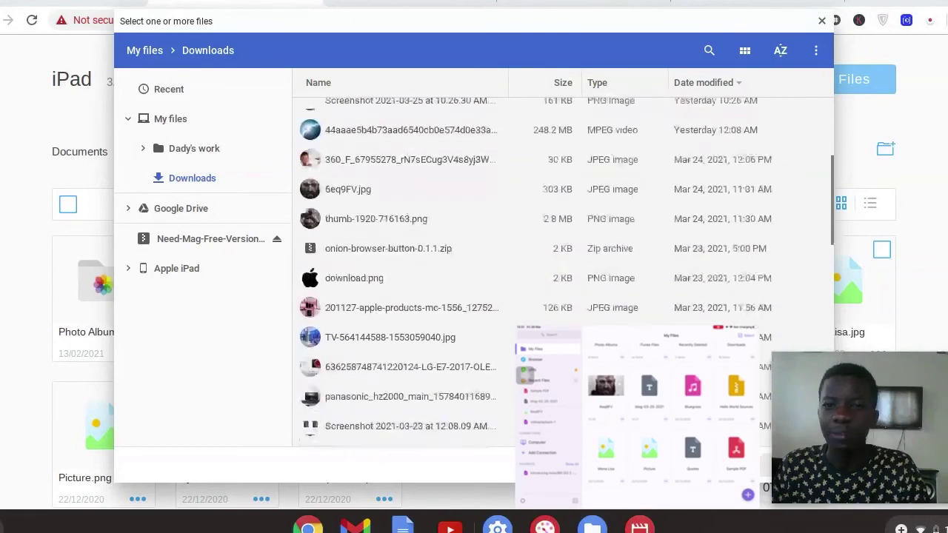
{"action": "left_click", "coordinate": [377, 225]}
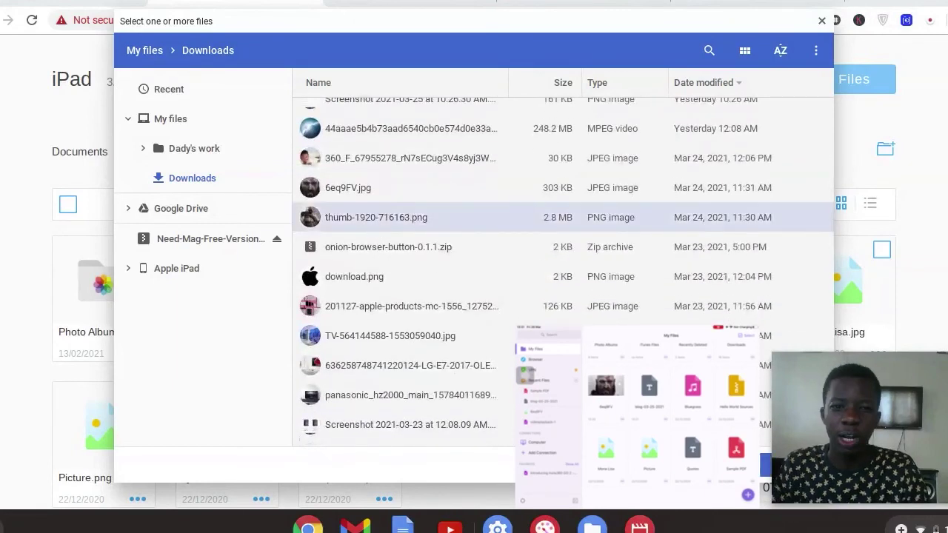
{"action": "left_click", "coordinate": [767, 468]}
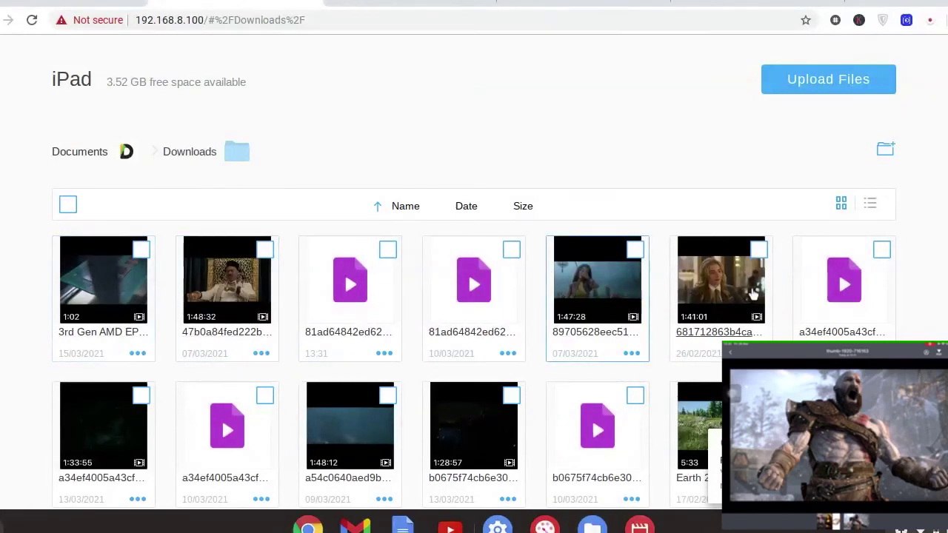
{"action": "scroll", "coordinate": [457, 445], "scroll_direction": "down", "scroll_amount": 2}
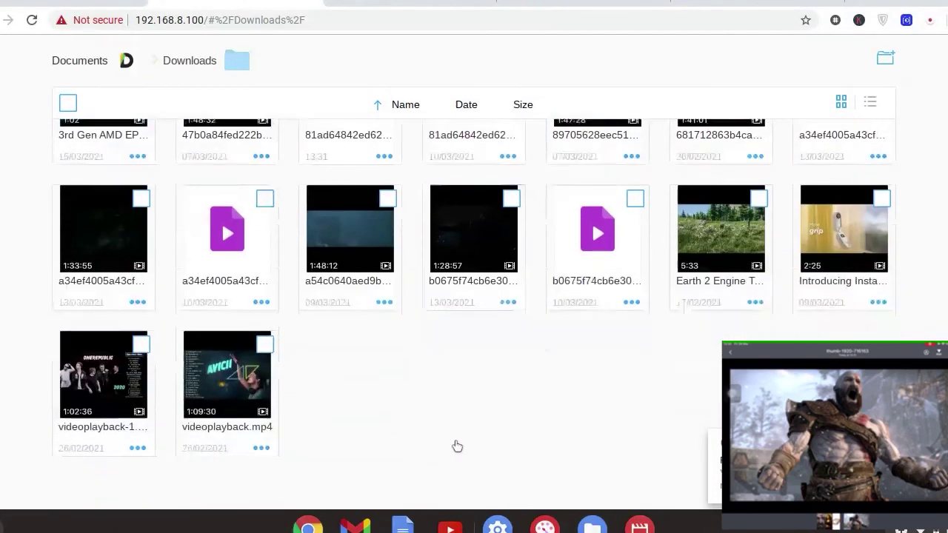
{"action": "scroll", "coordinate": [474, 437], "scroll_direction": "up", "scroll_amount": 1}
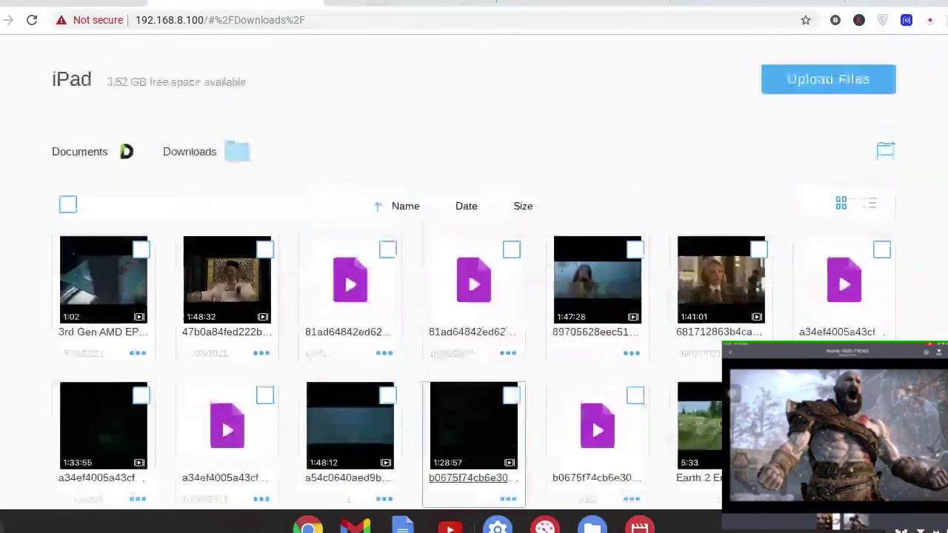
{"action": "scroll", "coordinate": [474, 437], "scroll_direction": "down", "scroll_amount": 2}
{"action": "scroll", "coordinate": [475, 437], "scroll_direction": "up", "scroll_amount": 2}
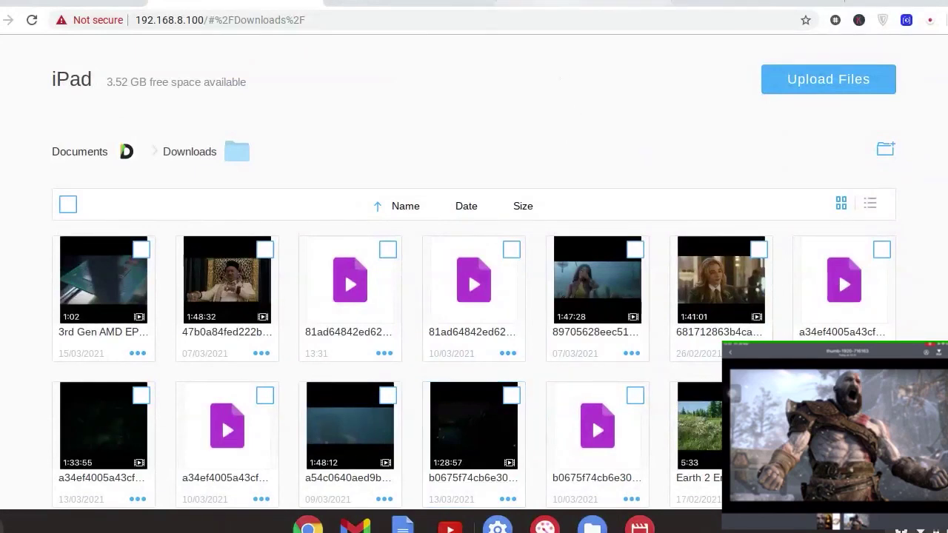
Switch to the alvinalexa.blogspot.com tab with the Justice League download article.
{"action": "left_click", "coordinate": [583, 3]}
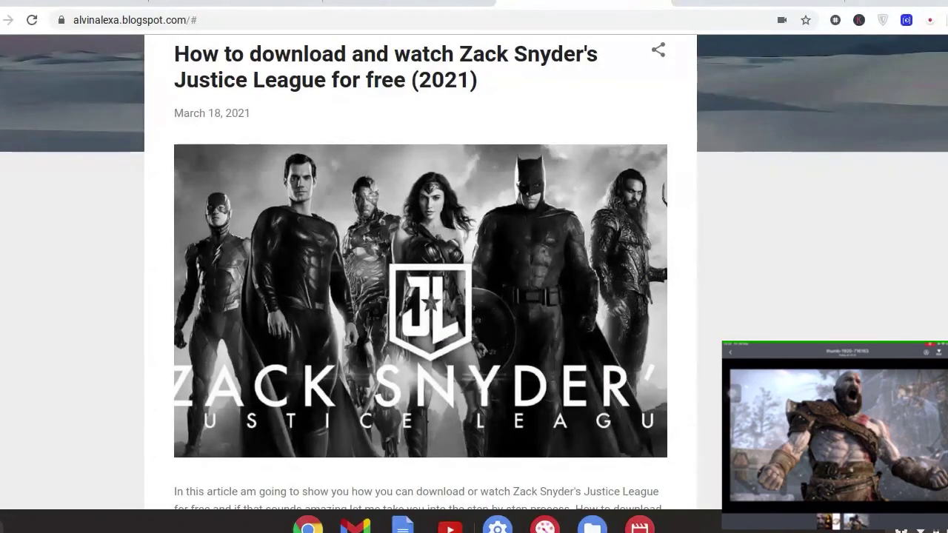